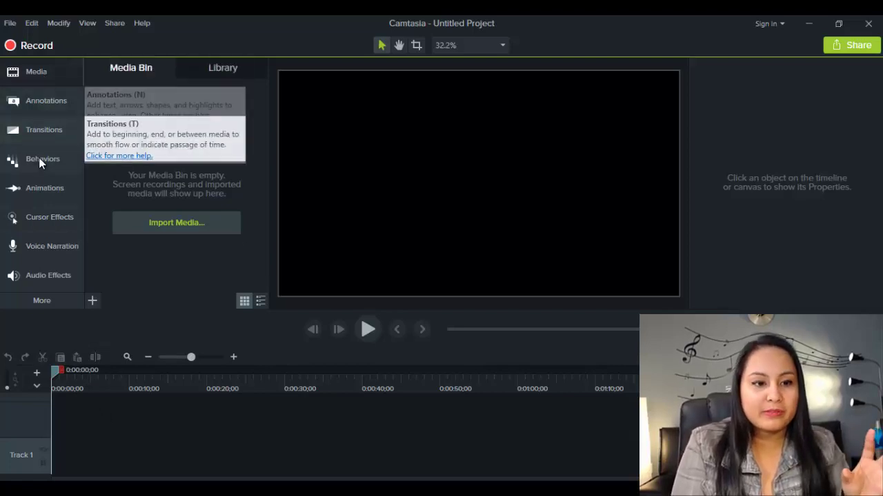
Show the Basic callout styles from the Annotations panel in the left sidebar
click(30, 111)
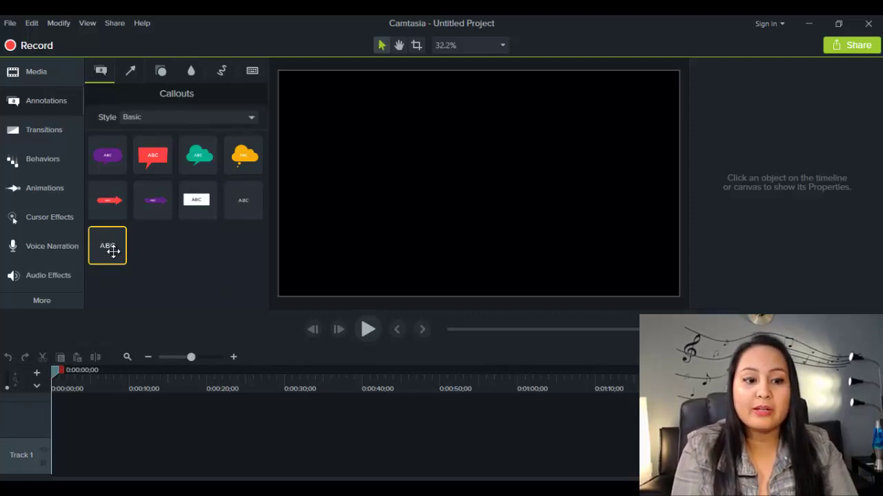
Add the plain ABC text callout to the timeline and type 'This is a test'
drag(106, 249, 120, 429)
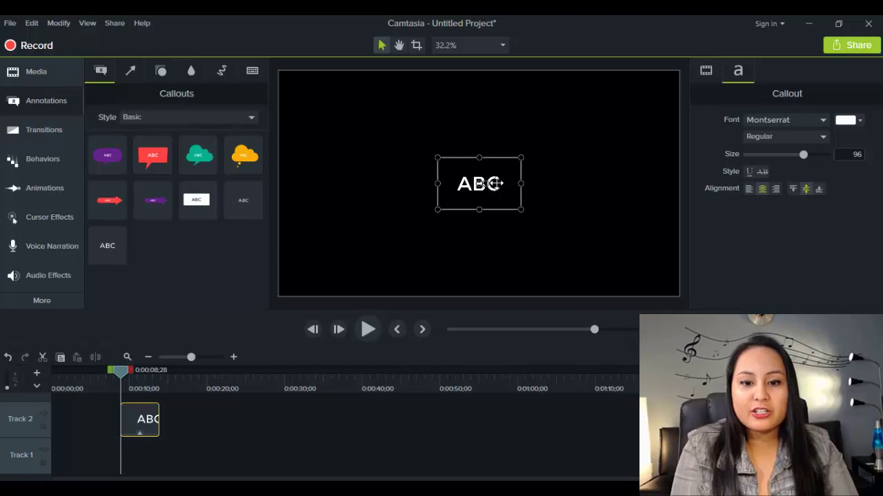
double_click(494, 183)
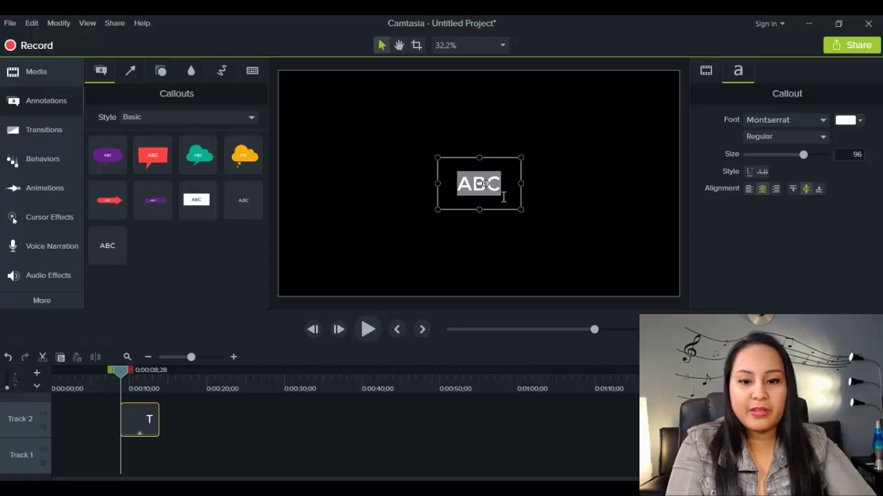
text(This is)
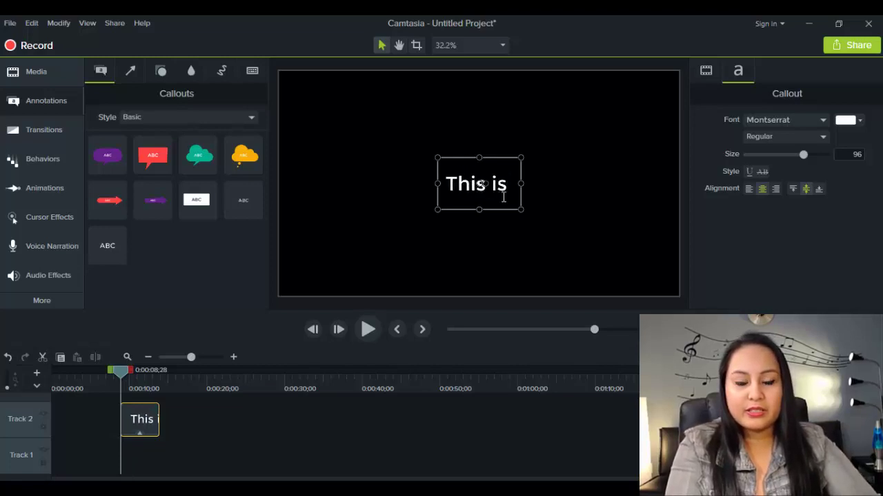
text( a test)
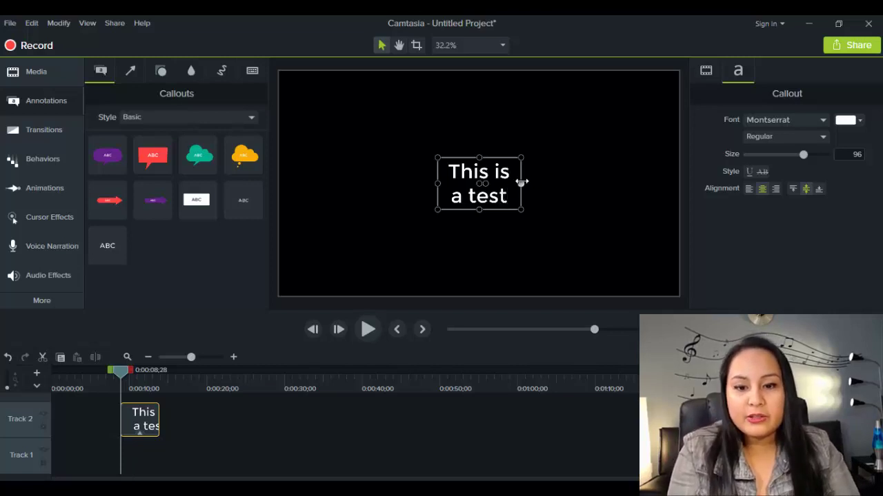
Widen the callout so the text fits on one line, and centre it on the canvas
drag(522, 182, 572, 184)
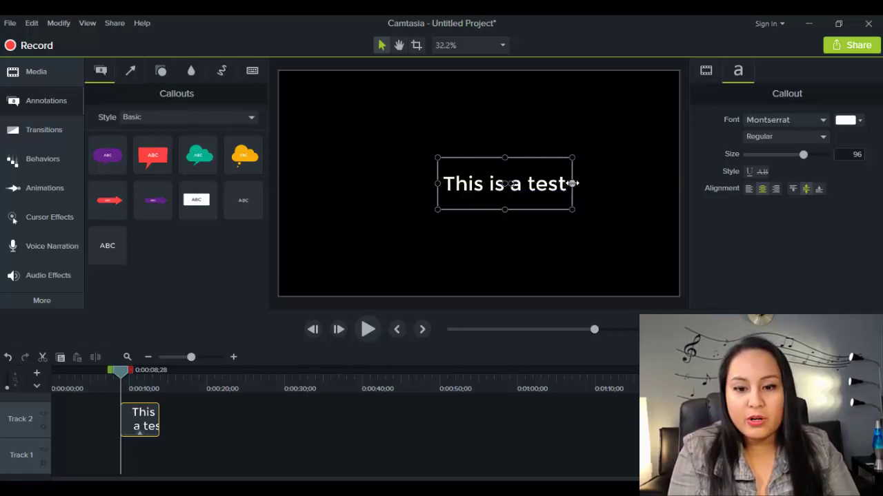
drag(505, 187, 496, 191)
click(403, 225)
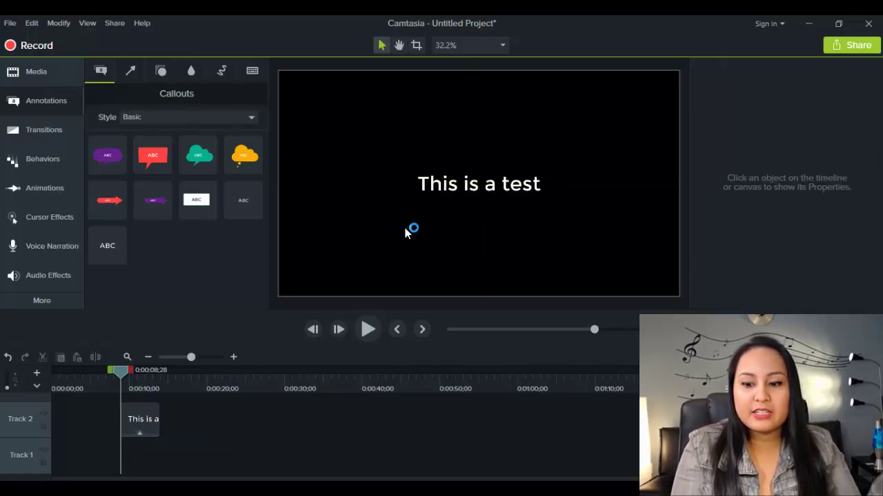
Select all the callout's text and raise its font size to 106
click(129, 440)
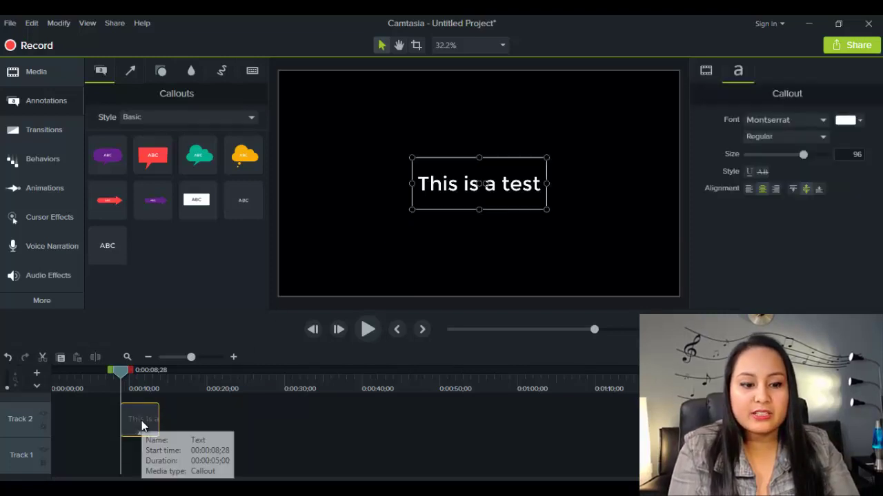
double_click(434, 182)
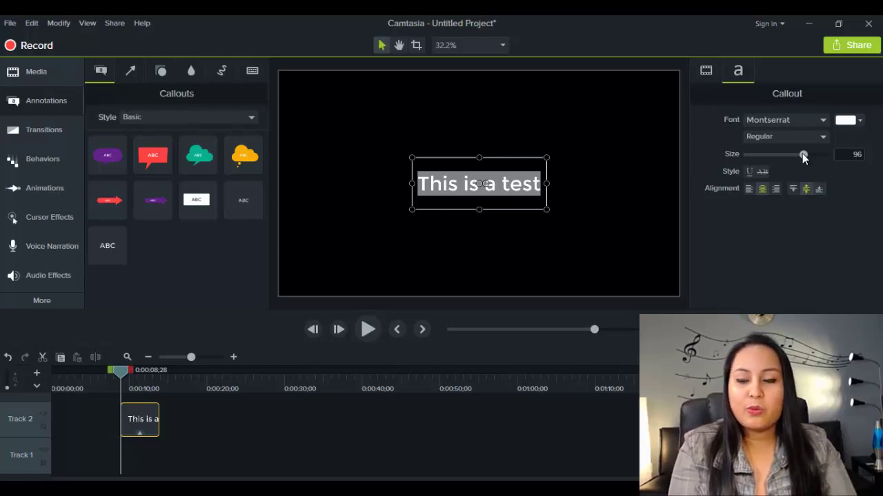
mouse_move(802, 156)
mouse_down()
mouse_move(746, 157)
mouse_move(809, 156)
mouse_up()
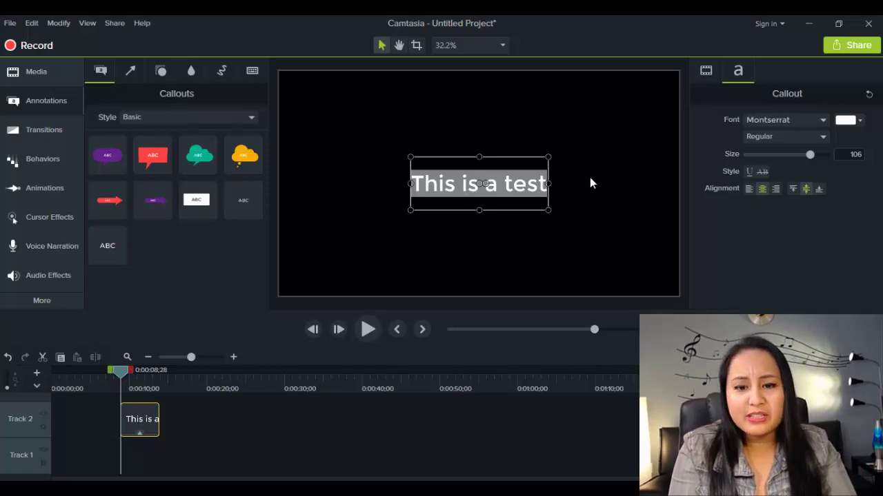
Colour the callout text purple, keeping the Montserrat font
click(822, 121)
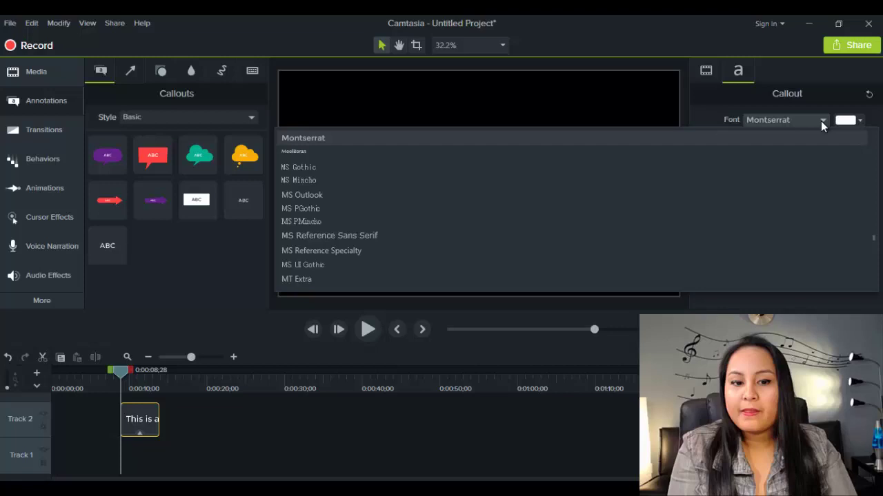
click(821, 121)
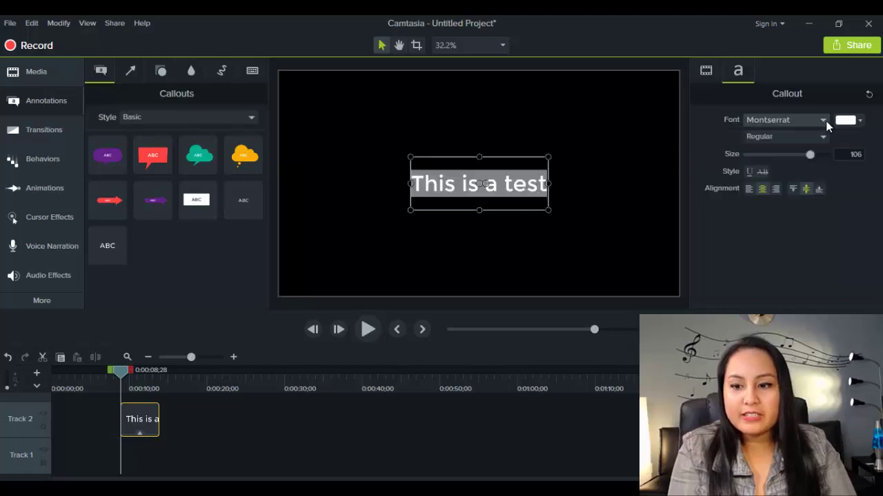
click(859, 122)
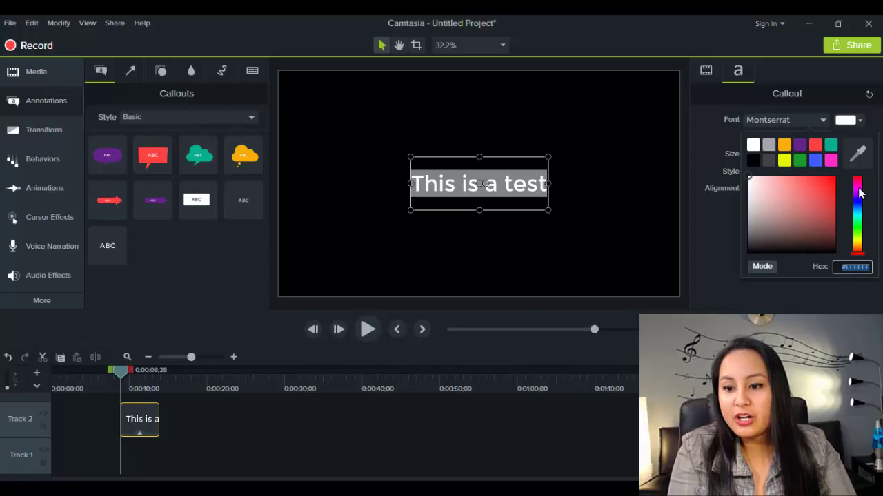
drag(857, 185, 858, 200)
click(829, 194)
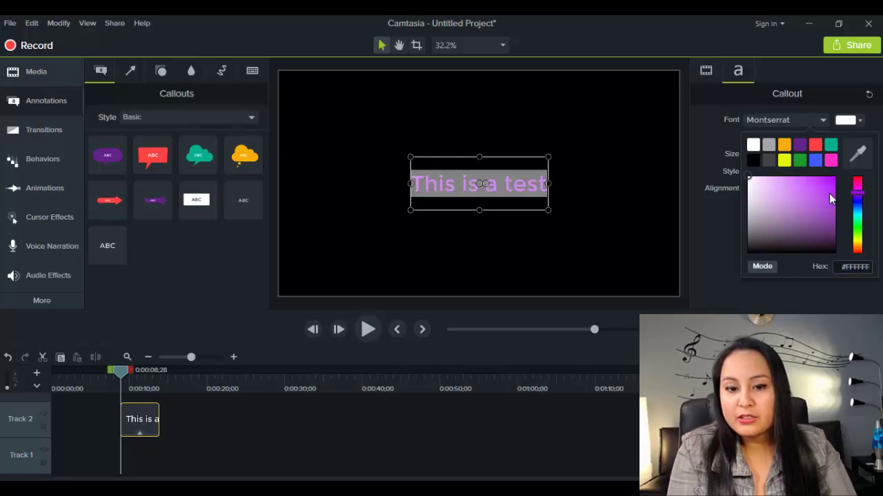
click(715, 233)
click(612, 217)
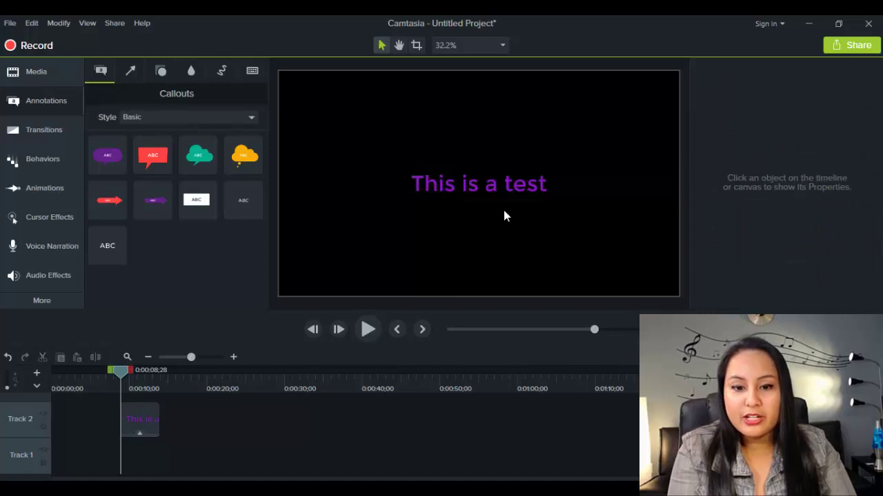
Recheck the text's centre alignment and Regular font style, leaving both unchanged
click(459, 182)
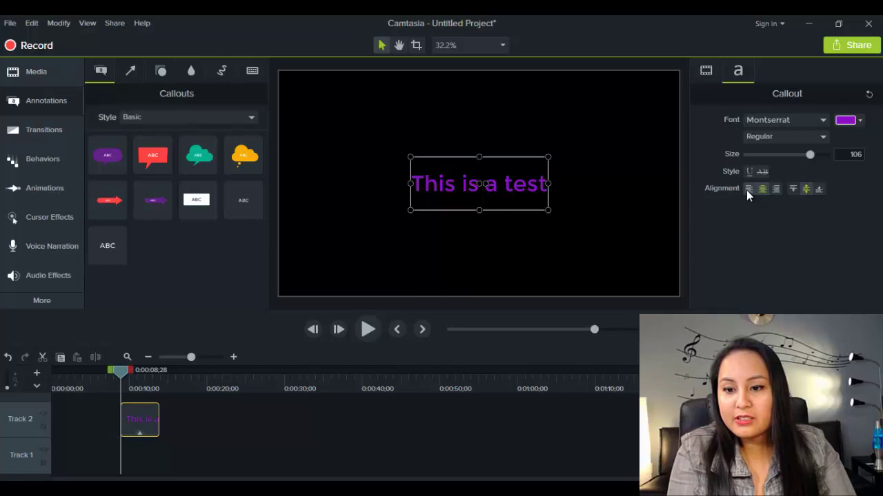
click(746, 190)
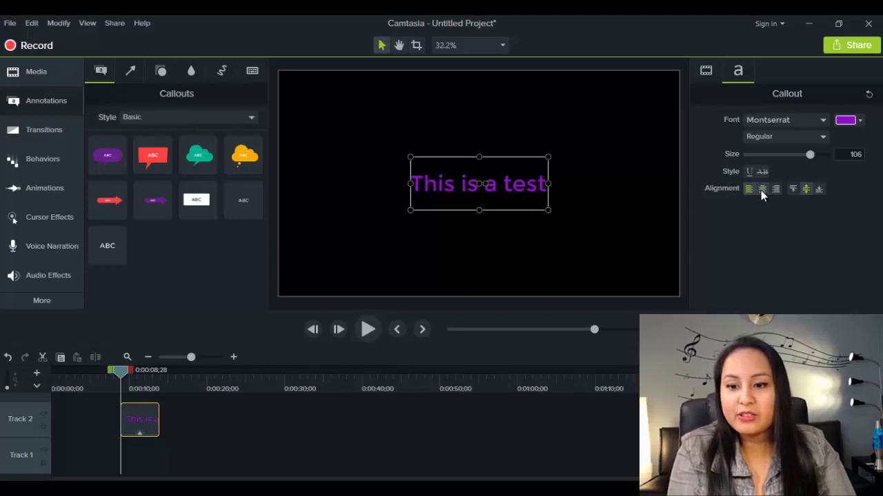
click(761, 191)
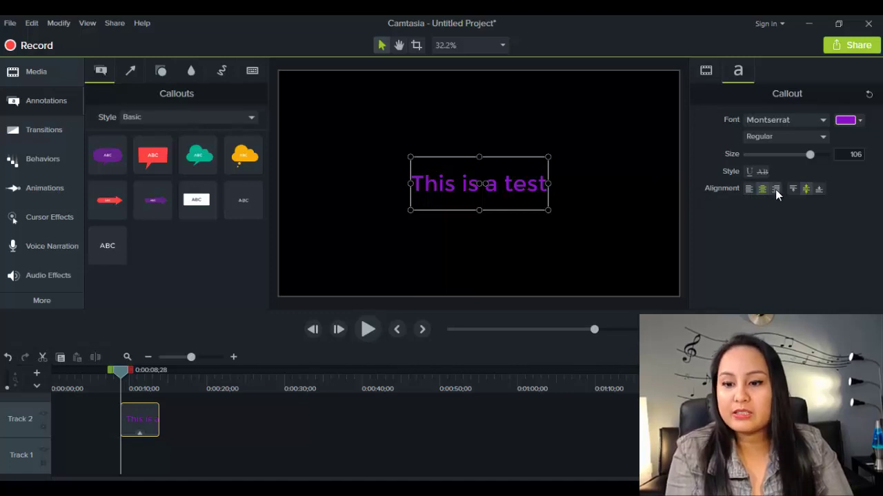
click(823, 137)
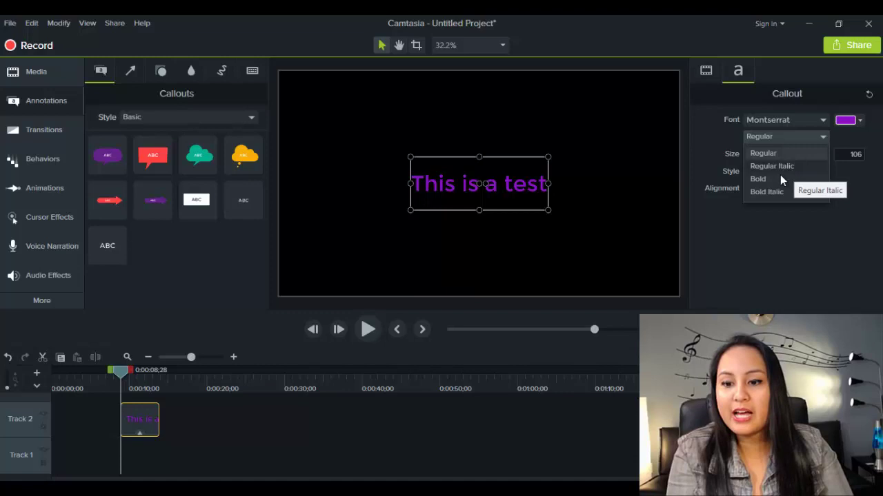
click(832, 135)
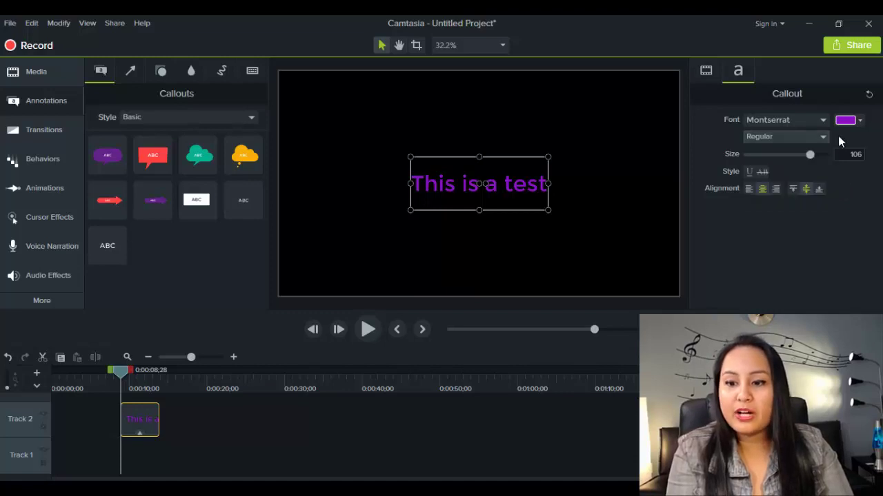
click(271, 308)
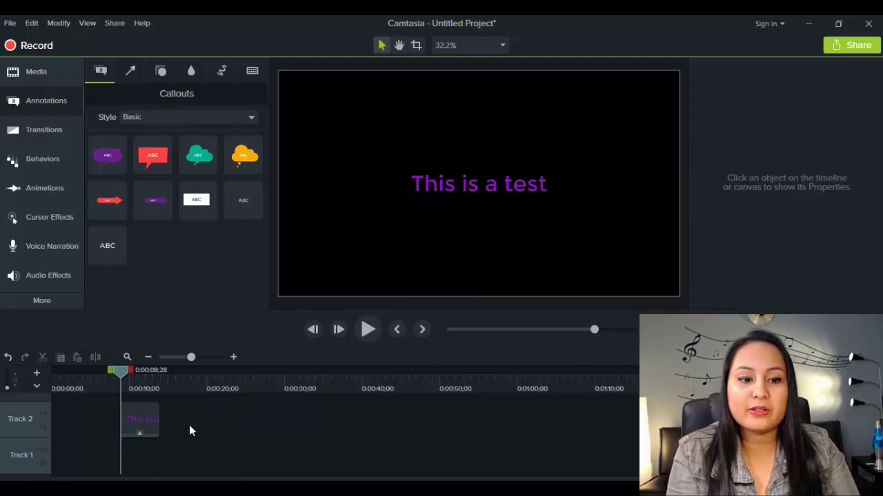
Add a second, white-box ABC callout to Track 2 and type 'This is a test'
drag(193, 199, 220, 449)
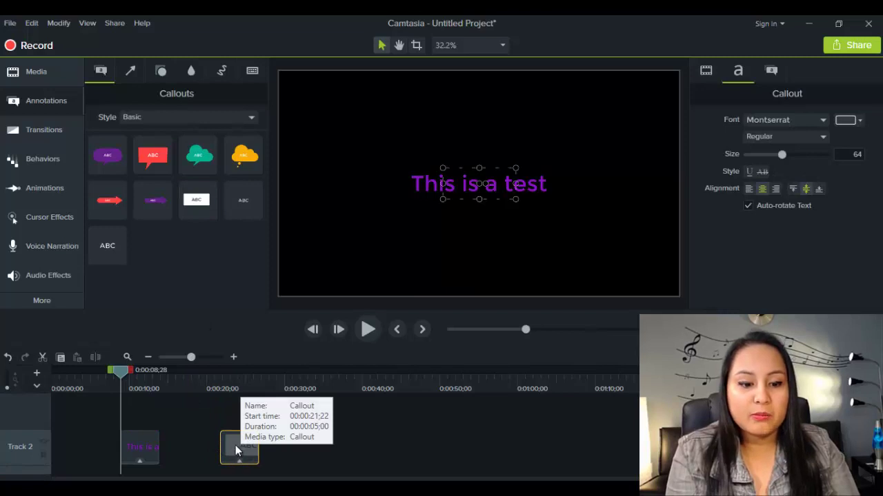
click(232, 379)
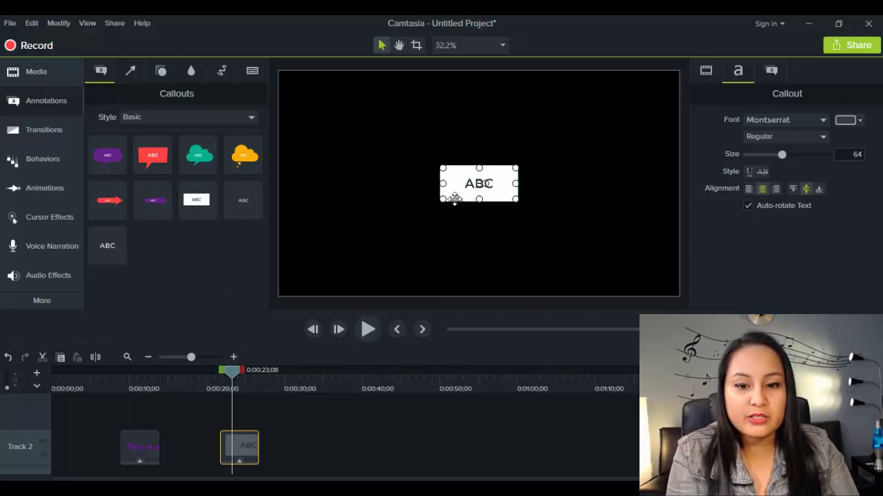
double_click(496, 182)
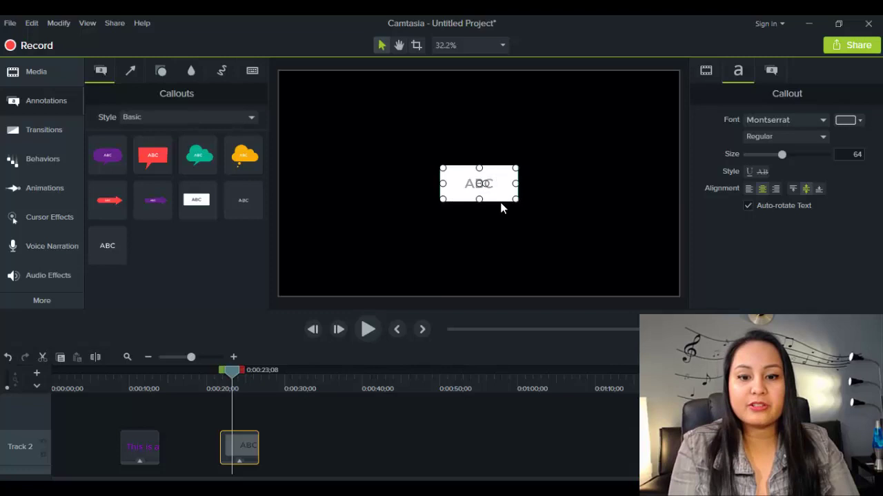
text(This)
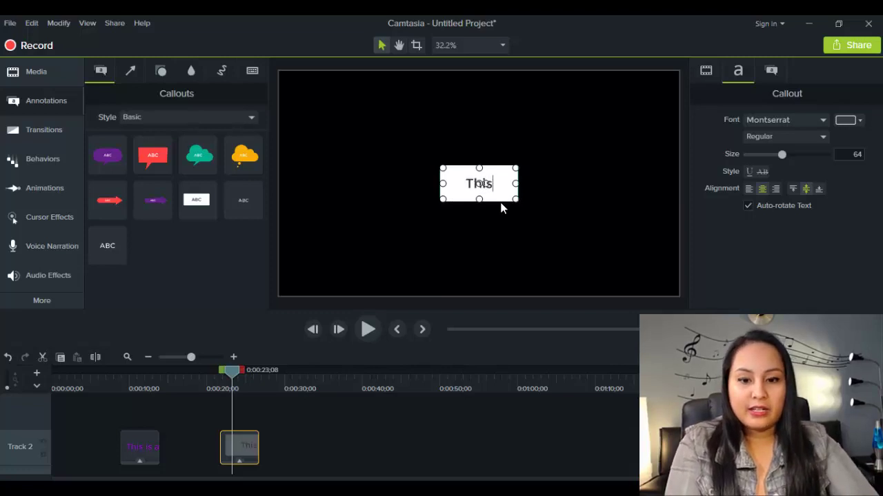
text( is a test)
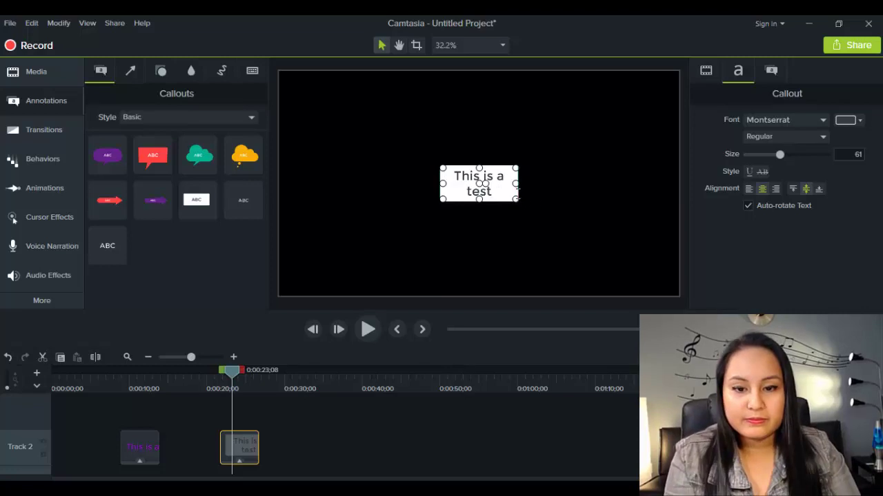
Make the box wider and taller, centre it on the canvas, and enlarge its text to 71
drag(516, 184, 668, 184)
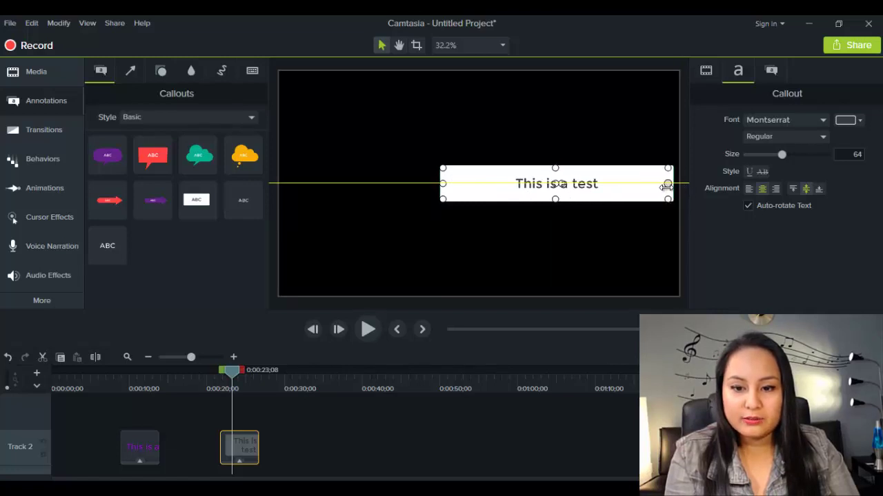
drag(552, 148, 546, 92)
drag(518, 172, 439, 192)
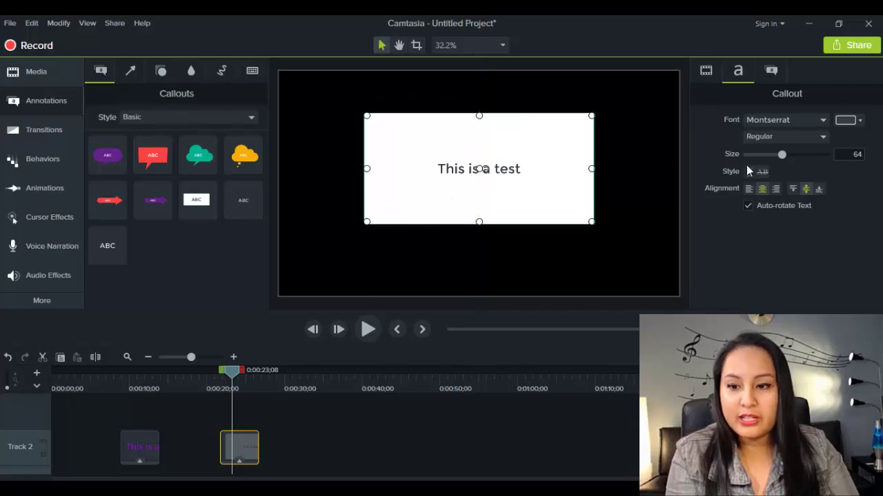
mouse_move(785, 155)
mouse_down()
mouse_move(815, 155)
mouse_move(733, 161)
mouse_move(794, 157)
mouse_move(786, 155)
mouse_up()
scroll(258, 115, up, 1)
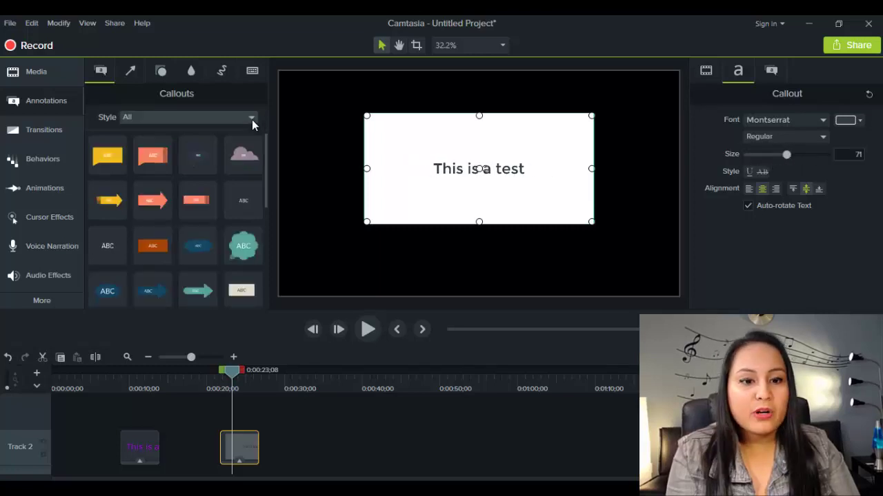
click(252, 118)
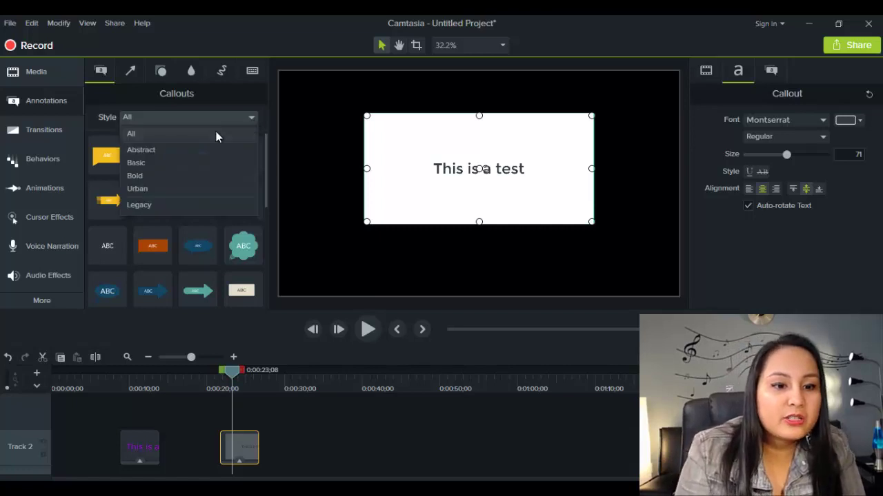
click(191, 134)
click(186, 119)
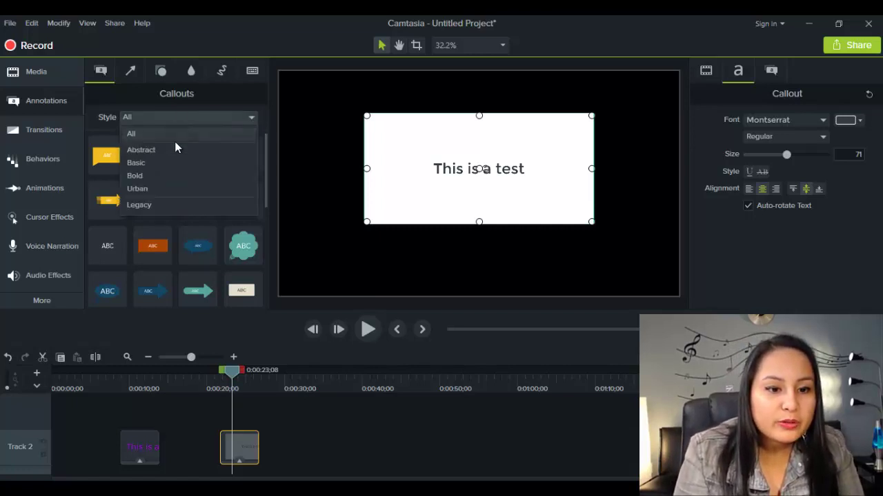
click(171, 150)
click(171, 117)
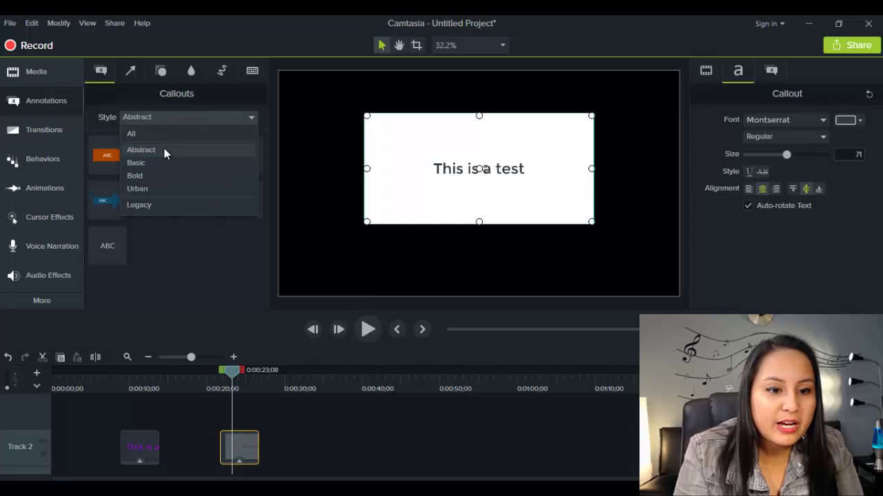
click(162, 163)
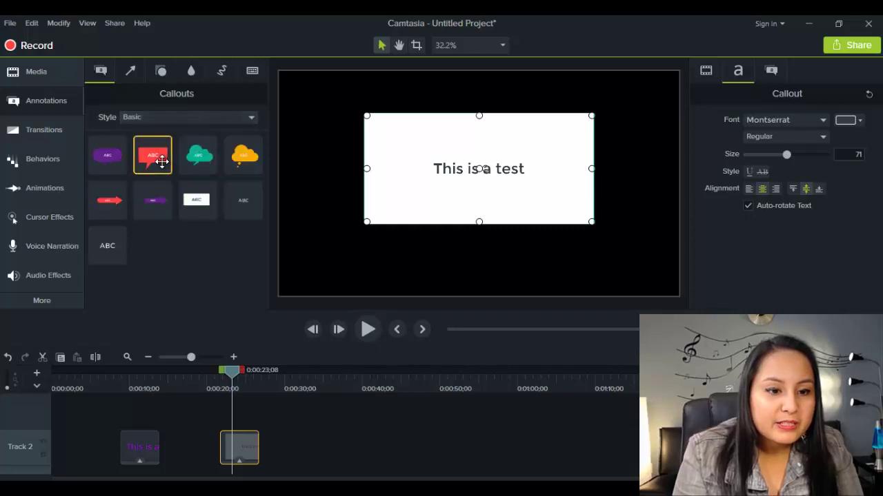
click(163, 120)
click(155, 131)
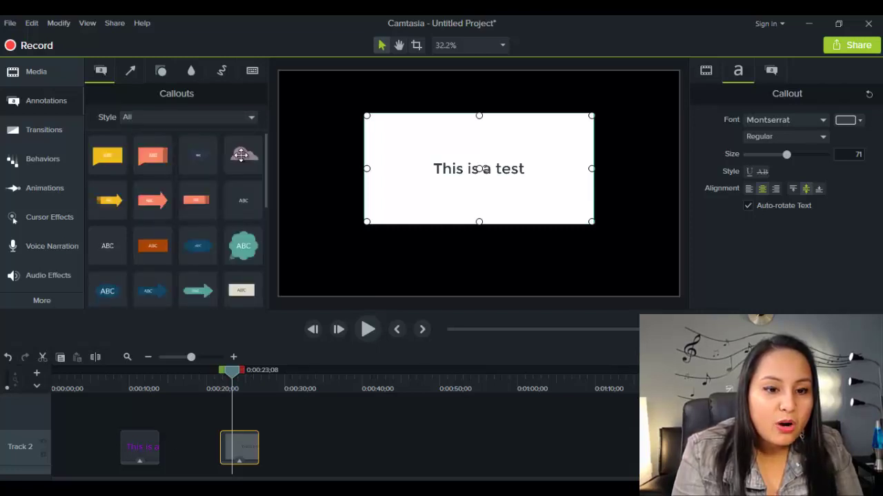
scroll(264, 178, down, 1)
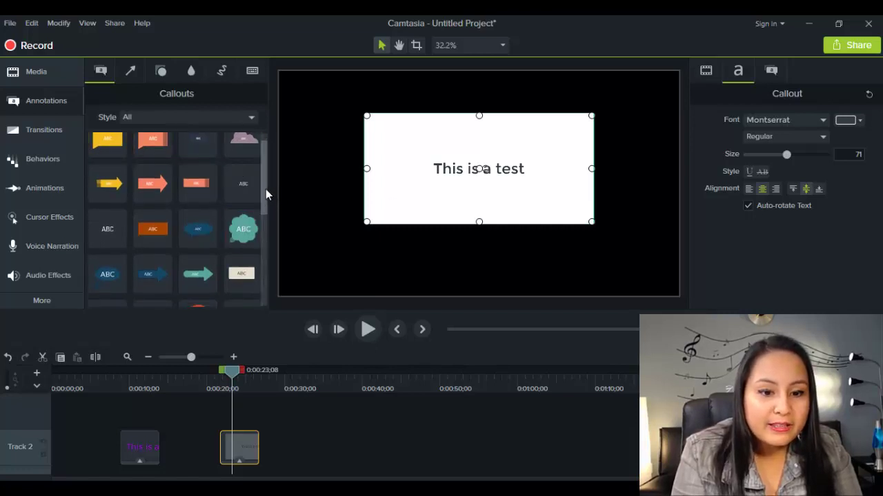
drag(265, 197, 294, 149)
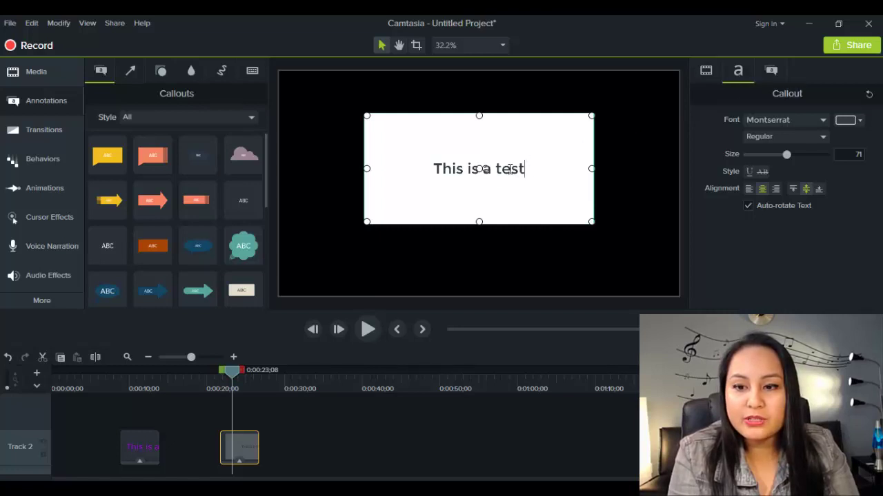
Set the callout box's fill colour to aqua in the Annotation Properties
click(772, 71)
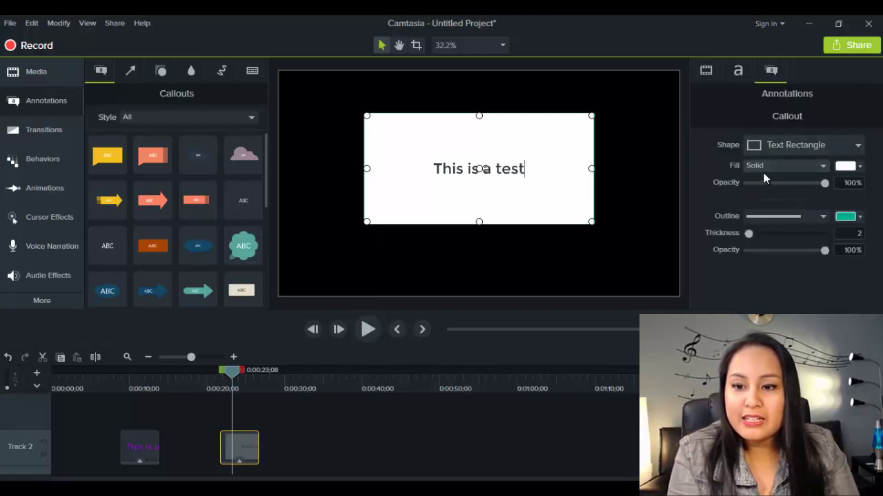
click(860, 166)
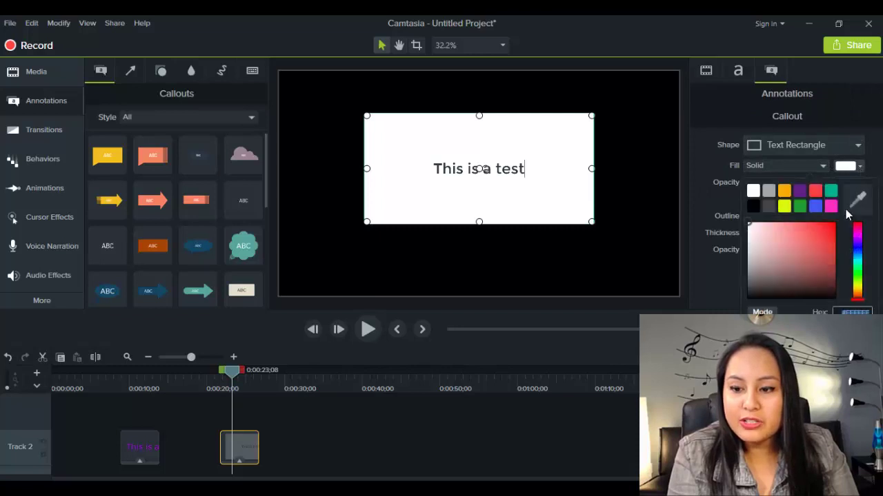
click(858, 262)
click(828, 238)
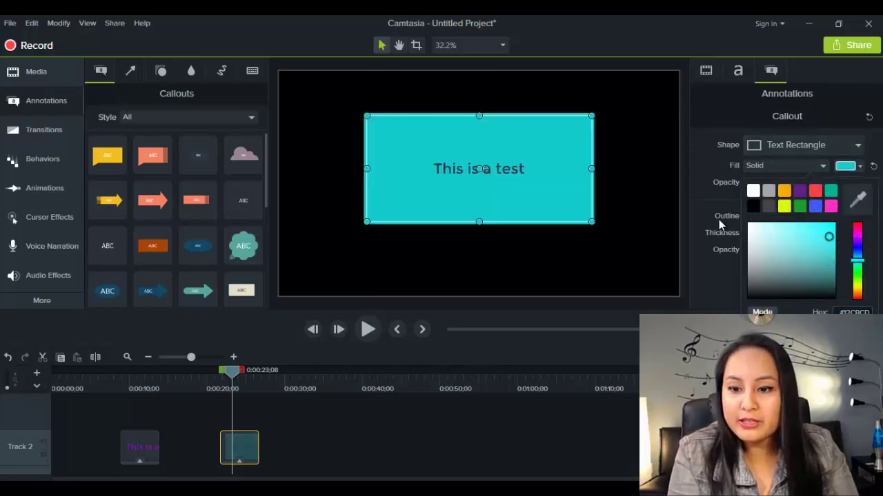
click(700, 193)
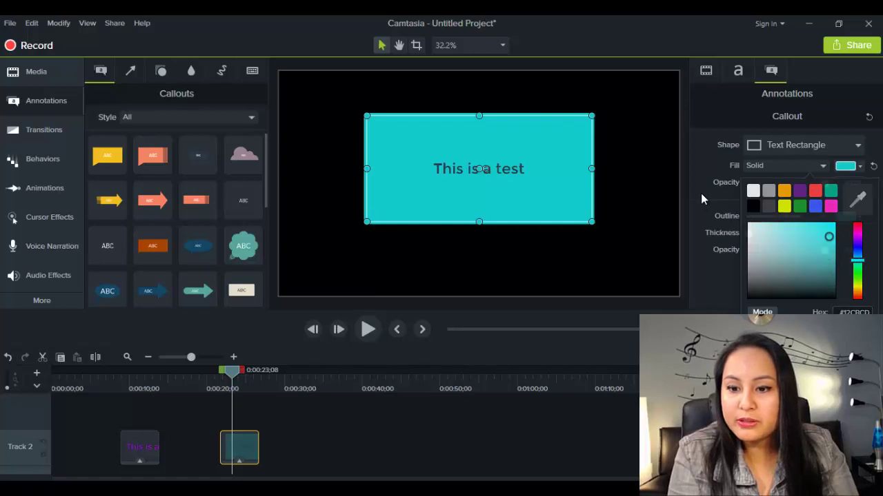
Change the fill from Solid to Gradient and adjust its opacity, keeping 100%
click(823, 167)
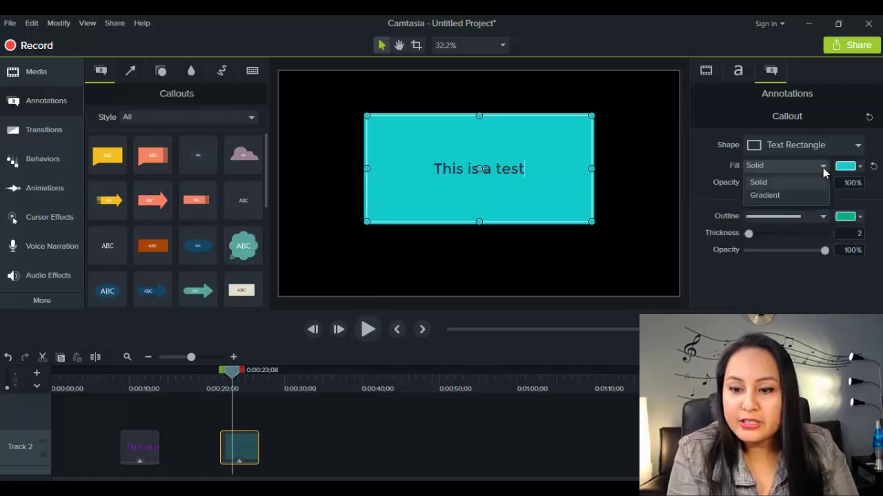
click(766, 195)
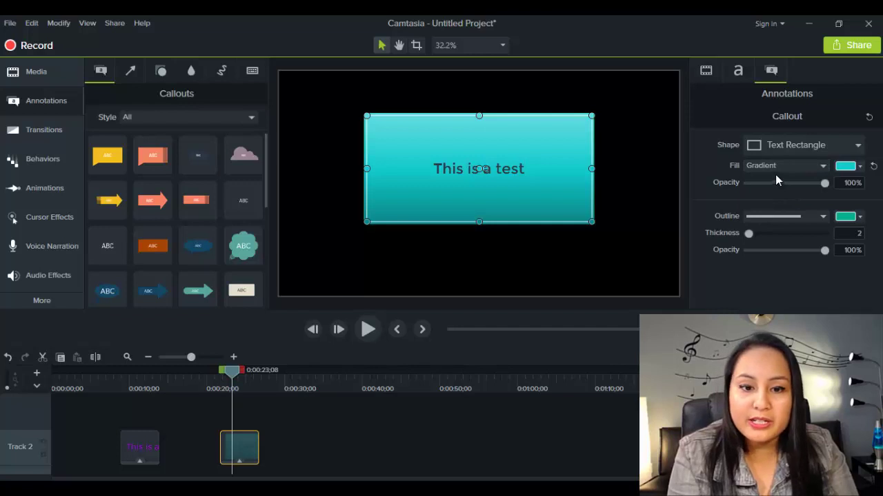
mouse_move(820, 183)
mouse_down()
mouse_move(775, 189)
mouse_move(825, 187)
mouse_up()
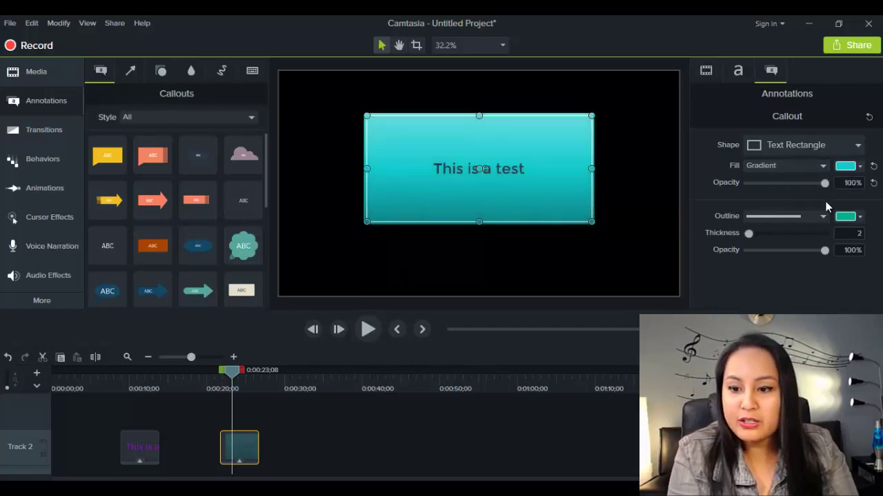